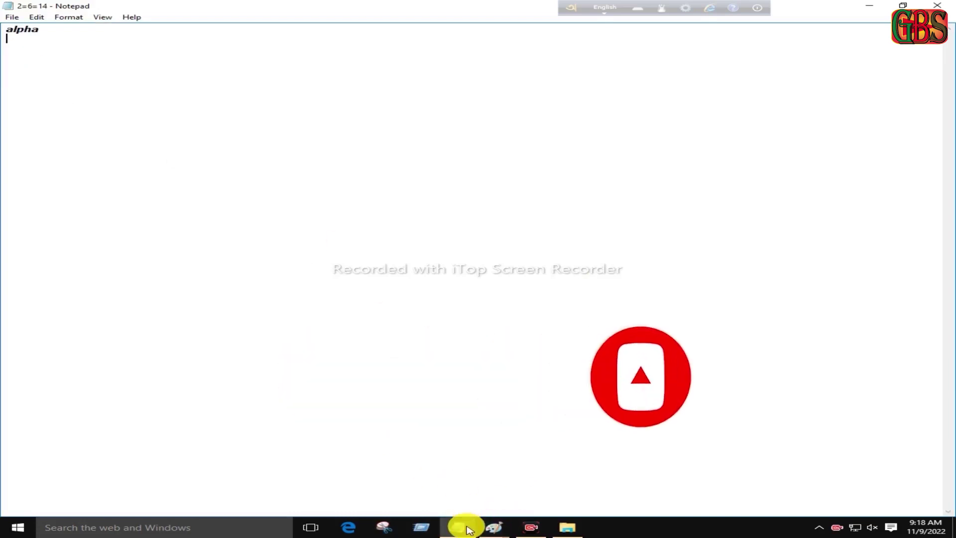
{"action": "mouse_move", "coordinate": [467, 527]}
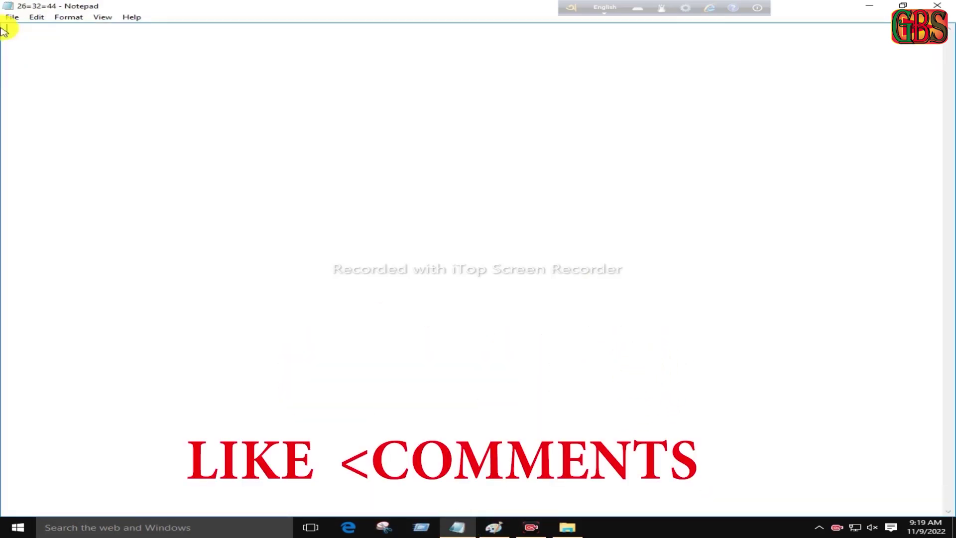
{"action": "type", "text": "NUM"}
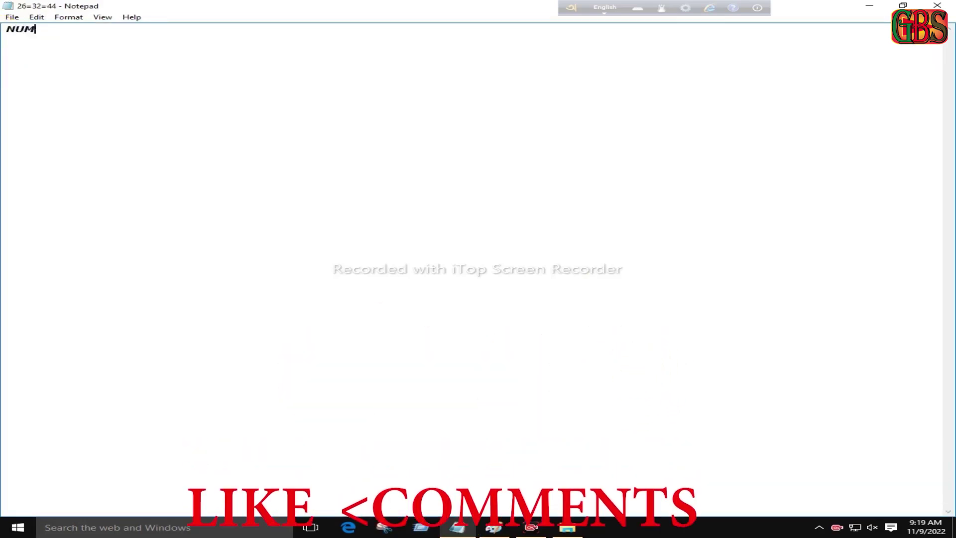
{"action": "type", "text": "ERIC"}
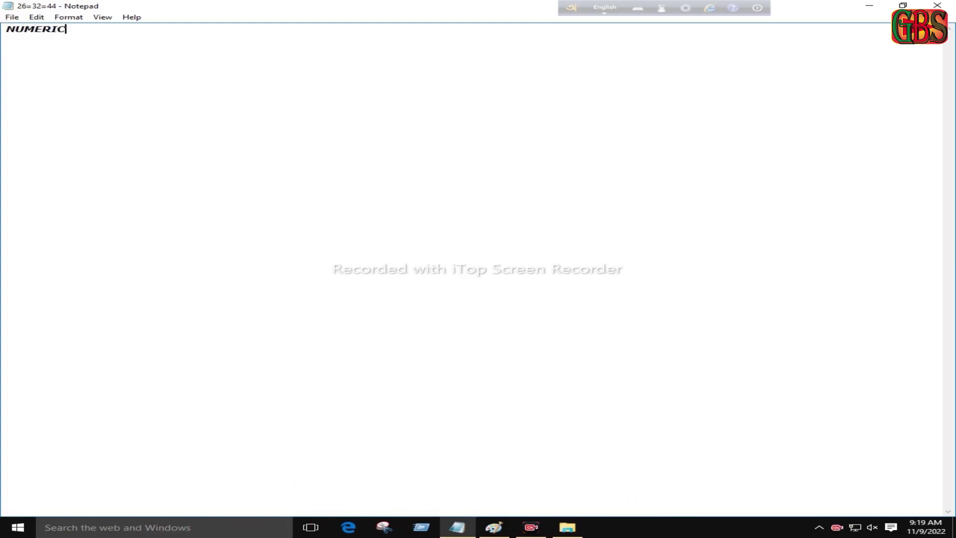
{"action": "key", "text": "BackSpace"}
{"action": "key", "text": "BackSpace"}
{"action": "key", "text": "BackSpace"}
{"action": "key", "text": "BackSpace"}
{"action": "key", "text": "BackSpace"}
{"action": "key", "text": "BackSpace"}
{"action": "key", "text": "BackSpace"}
Write the size list on four lines: "numeric", "28 2", "*32" and "44".
{"action": "type", "text": "numeric"}
{"action": "key", "text": "Return"}
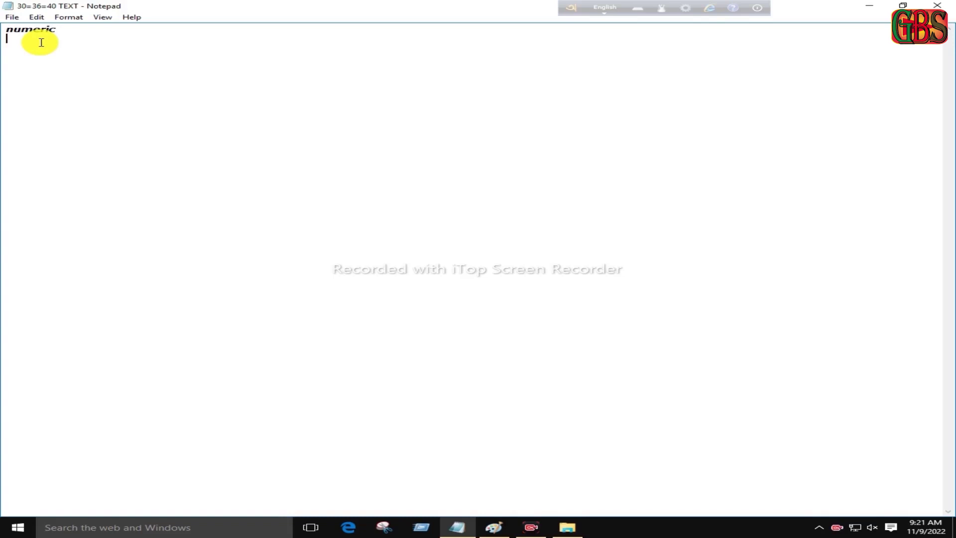
{"action": "type", "text": "28"}
{"action": "type", "text": "2"}
{"action": "key", "text": "Return"}
{"action": "type", "text": "32"}
{"action": "left_click", "coordinate": [11, 49]}
{"action": "type", "text": "*"}
{"action": "left_click", "coordinate": [35, 49]}
{"action": "key", "text": "Return"}
{"action": "type", "text": "44"}
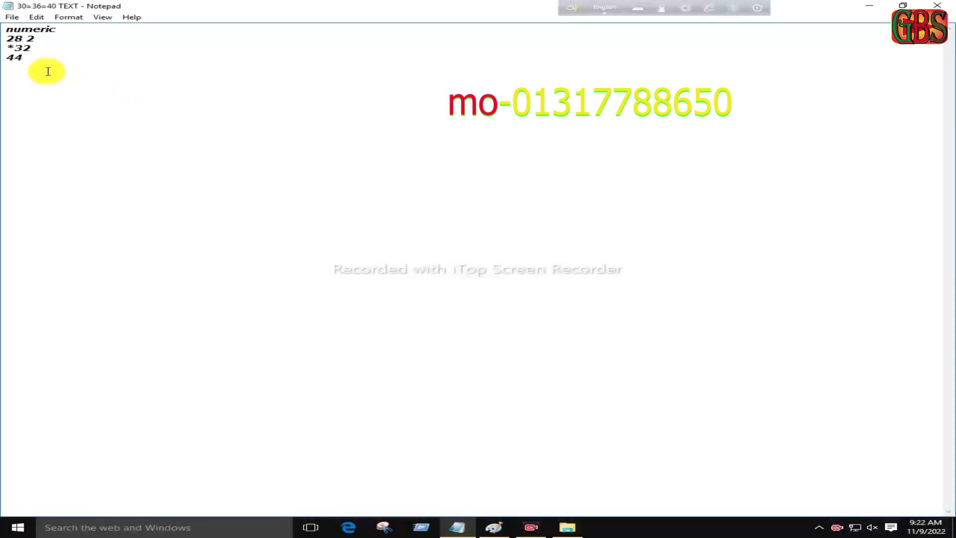
Save the size list as a new text file named 28=32=44 in the GYMBOREE folder.
{"action": "left_click", "coordinate": [11, 17]}
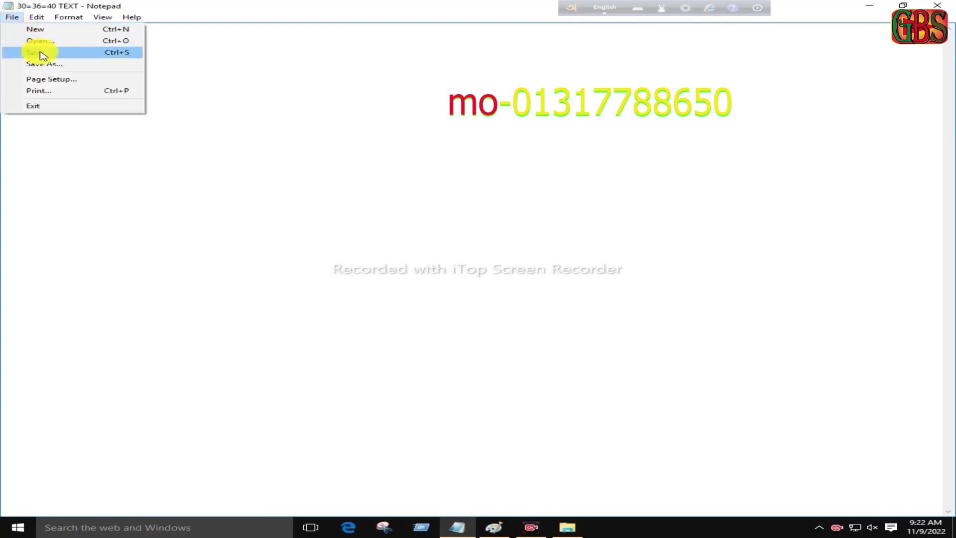
{"action": "left_click", "coordinate": [53, 67]}
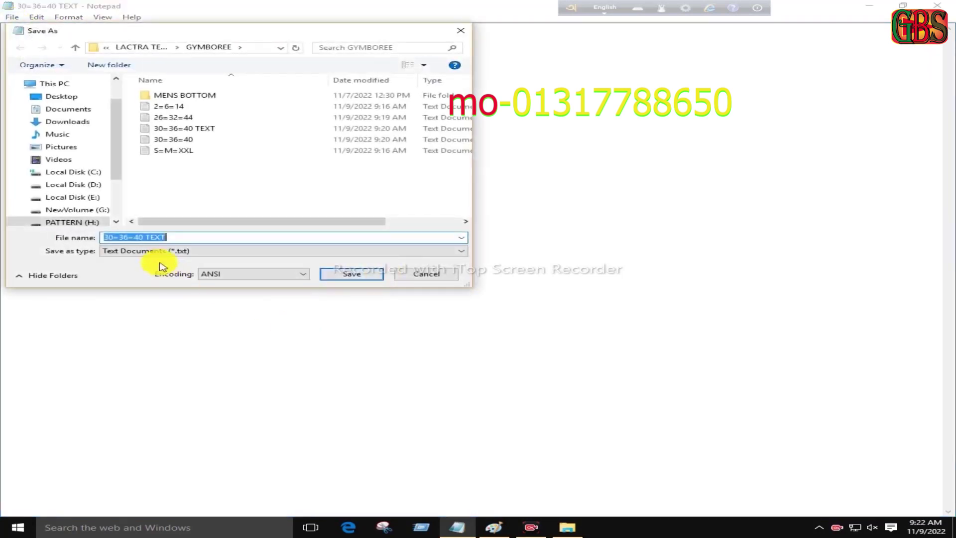
{"action": "type", "text": "2"}
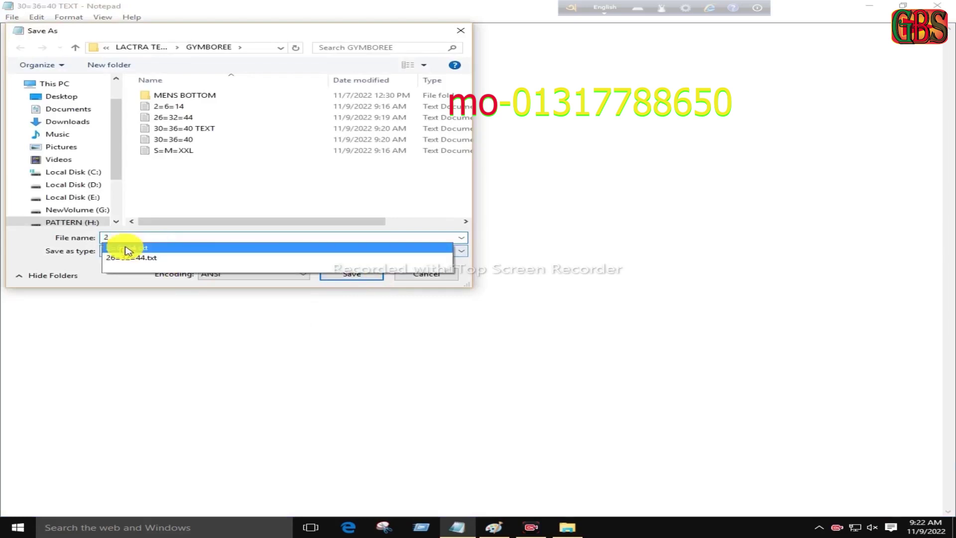
{"action": "type", "text": "8="}
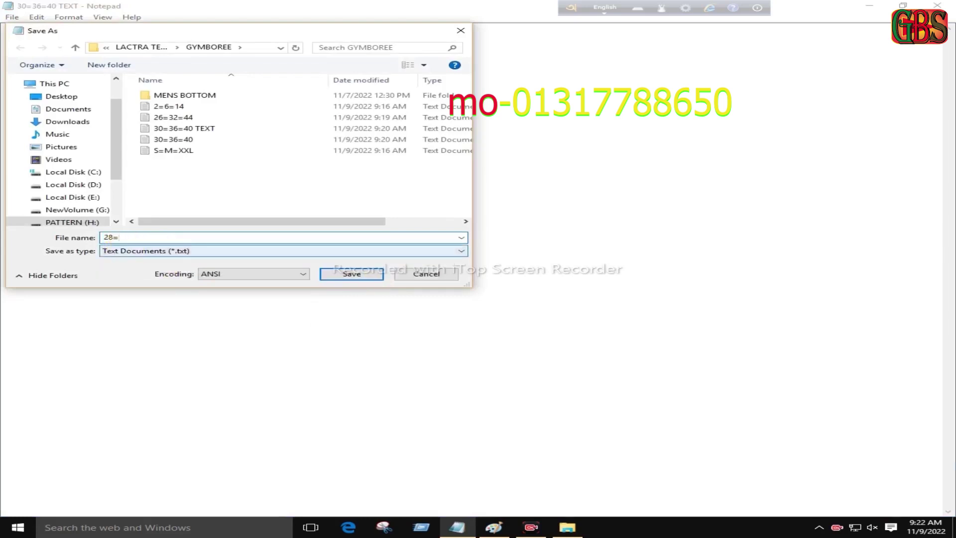
{"action": "type", "text": "32=44"}
{"action": "left_click", "coordinate": [344, 274]}
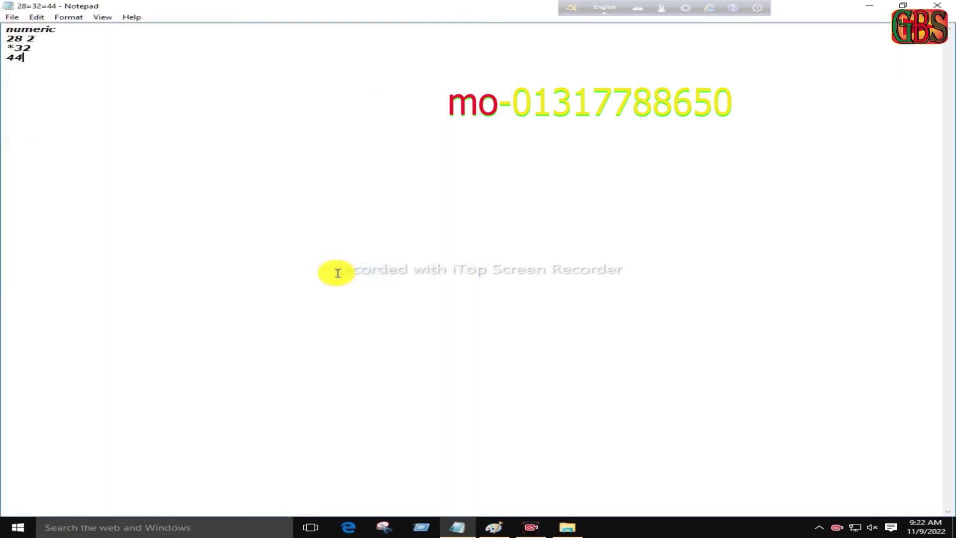
Change the size lines to "27 3", "*33" and "45" under the numeric heading.
{"action": "left_click", "coordinate": [29, 40]}
{"action": "type", "text": "3"}
{"action": "left_click", "coordinate": [22, 38]}
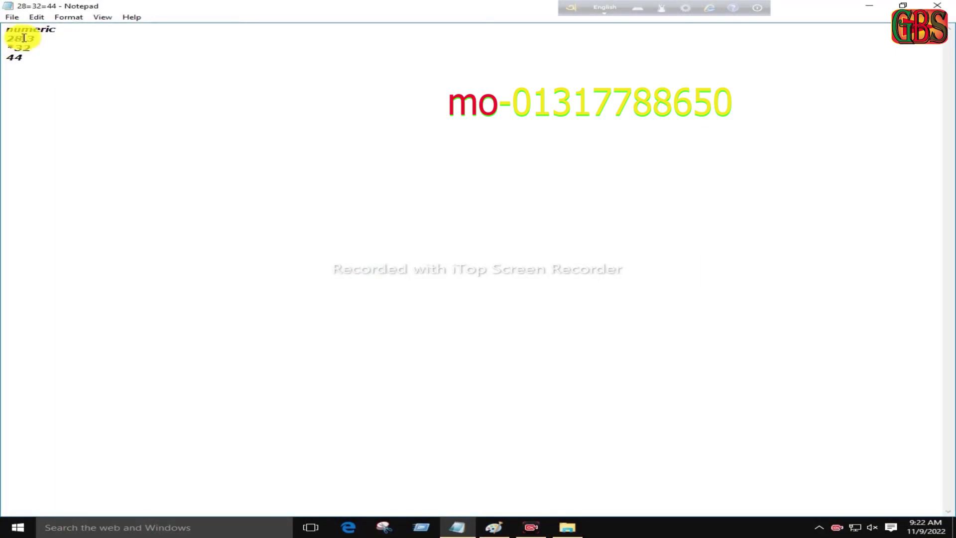
{"action": "key", "text": "BackSpace"}
{"action": "type", "text": "7"}
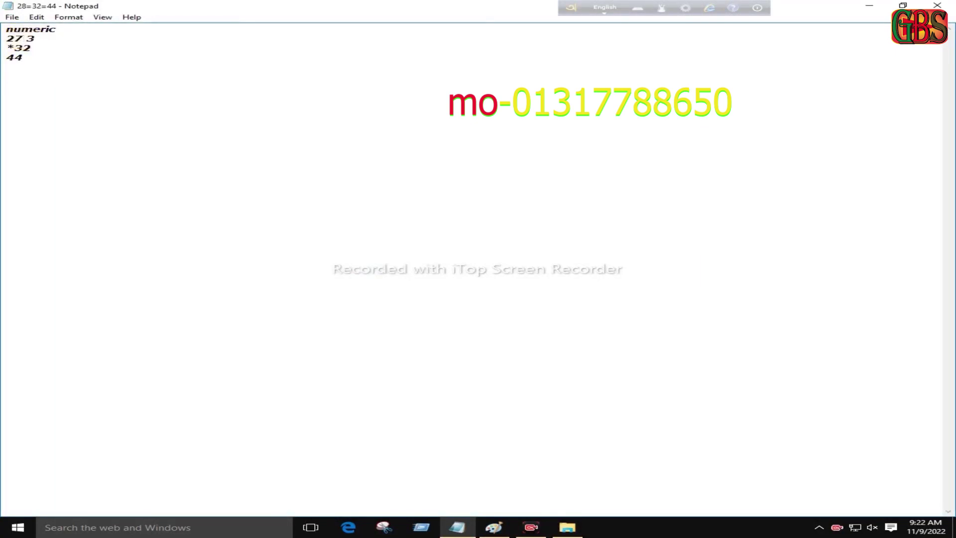
{"action": "left_click", "coordinate": [19, 58]}
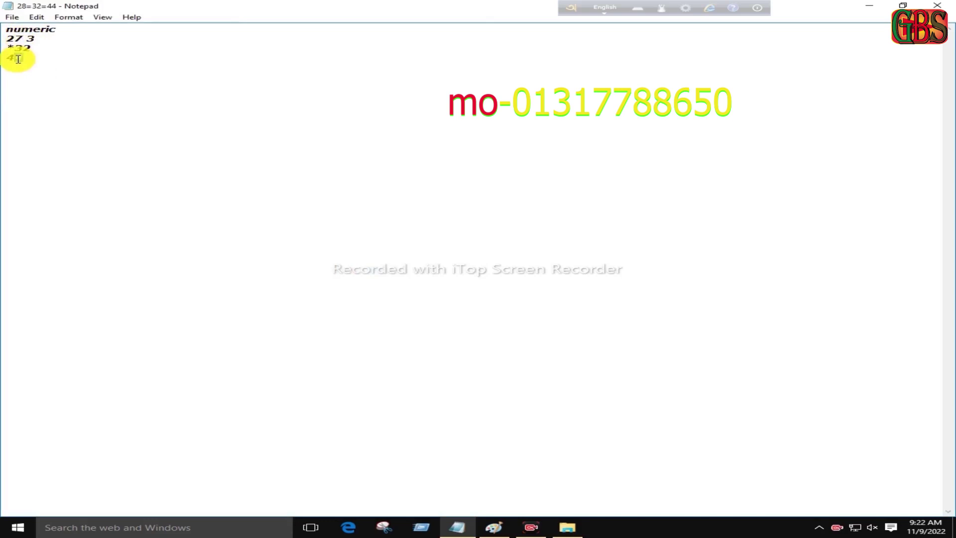
{"action": "key", "text": "BackSpace"}
{"action": "type", "text": "5"}
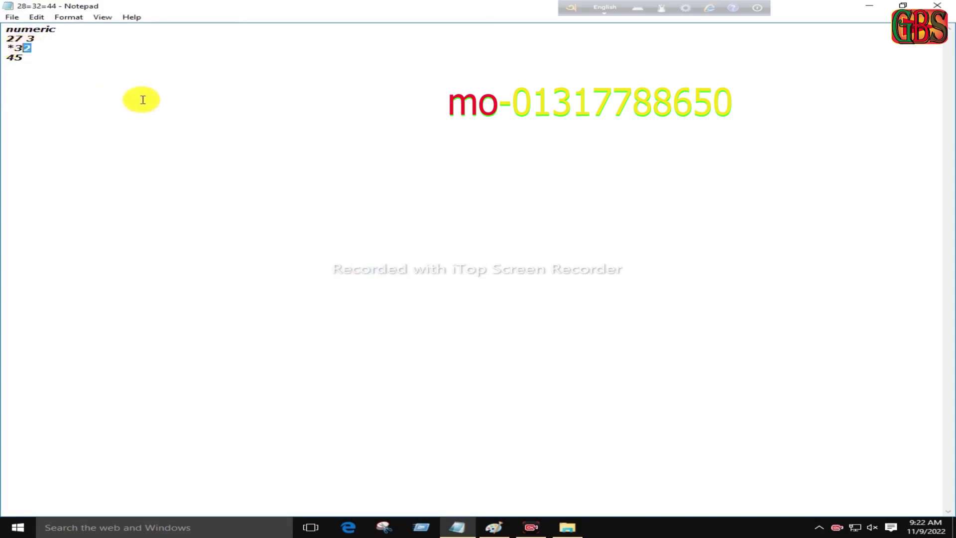
{"action": "type", "text": "3"}
Save the edited size list as a new text file named 27=33=45 in the GYMBOREE folder.
{"action": "left_click", "coordinate": [11, 17]}
{"action": "left_click", "coordinate": [36, 64]}
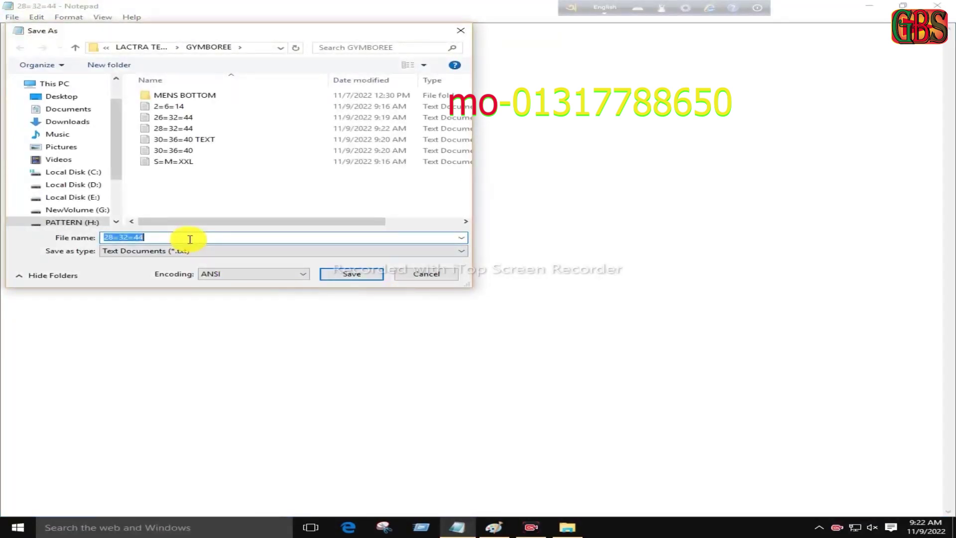
{"action": "left_click", "coordinate": [145, 237]}
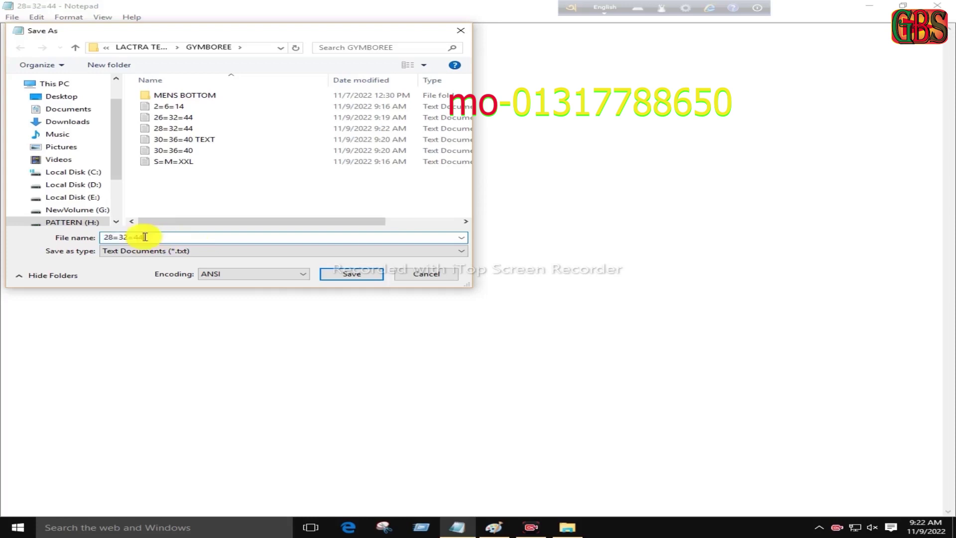
{"action": "key", "text": "BackSpace"}
{"action": "type", "text": "5"}
{"action": "left_click", "coordinate": [111, 237]}
{"action": "key", "text": "BackSpace"}
{"action": "type", "text": "7"}
{"action": "left_click", "coordinate": [128, 237]}
{"action": "key", "text": "BackSpace"}
{"action": "type", "text": "3"}
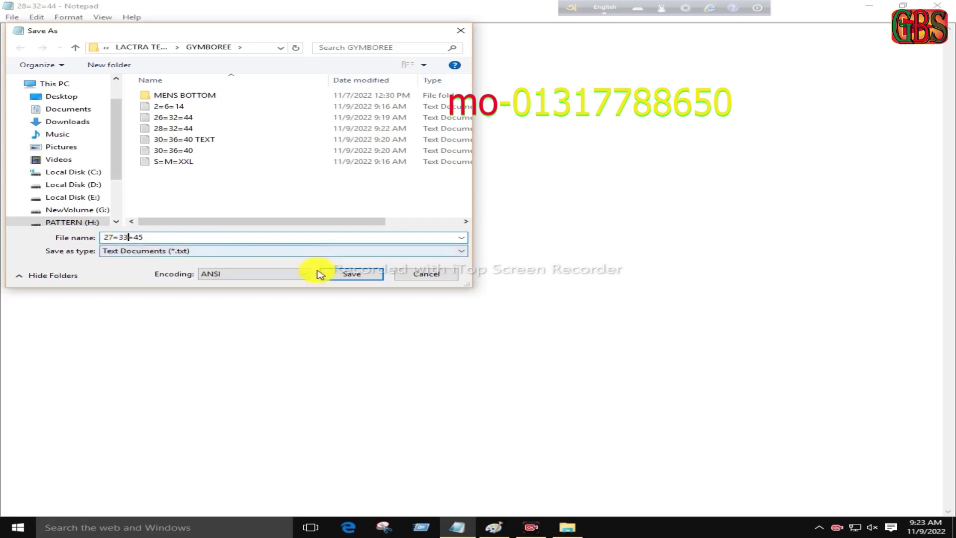
{"action": "left_click", "coordinate": [347, 275]}
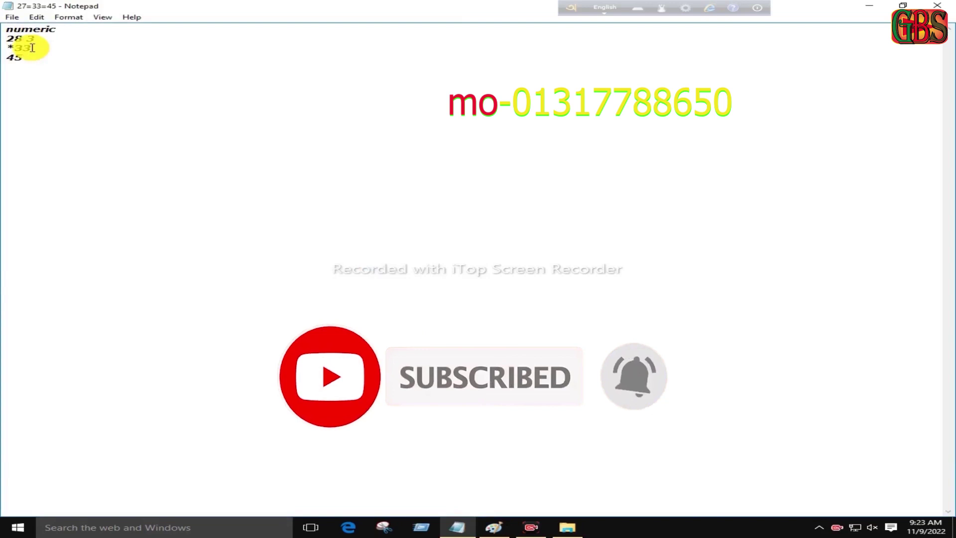
Change the base size line to "*32" and the last size line to "44".
{"action": "left_click", "coordinate": [32, 48]}
{"action": "type", "text": "2"}
{"action": "left_click", "coordinate": [26, 49]}
{"action": "key", "text": "BackSpace"}
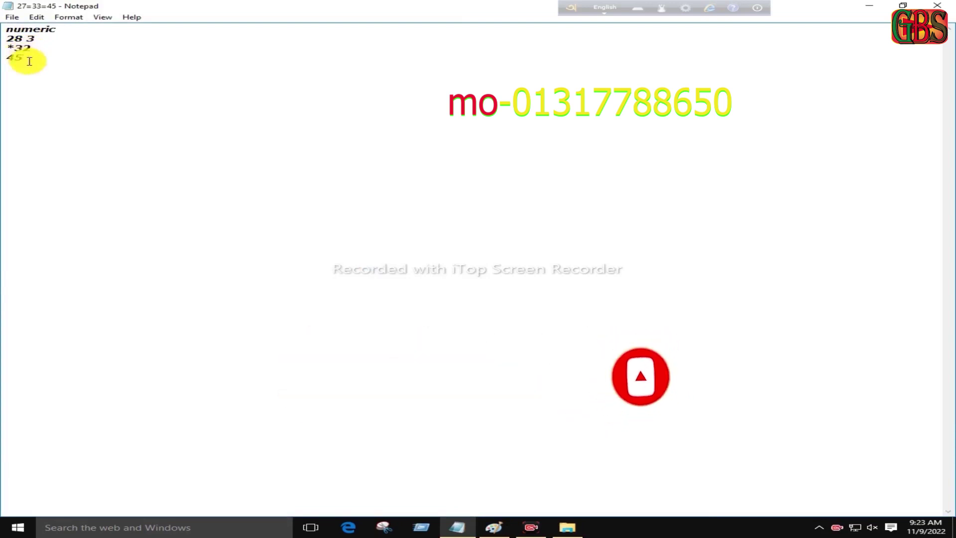
{"action": "left_click", "coordinate": [29, 61]}
{"action": "key", "text": "BackSpace"}
{"action": "type", "text": "4"}
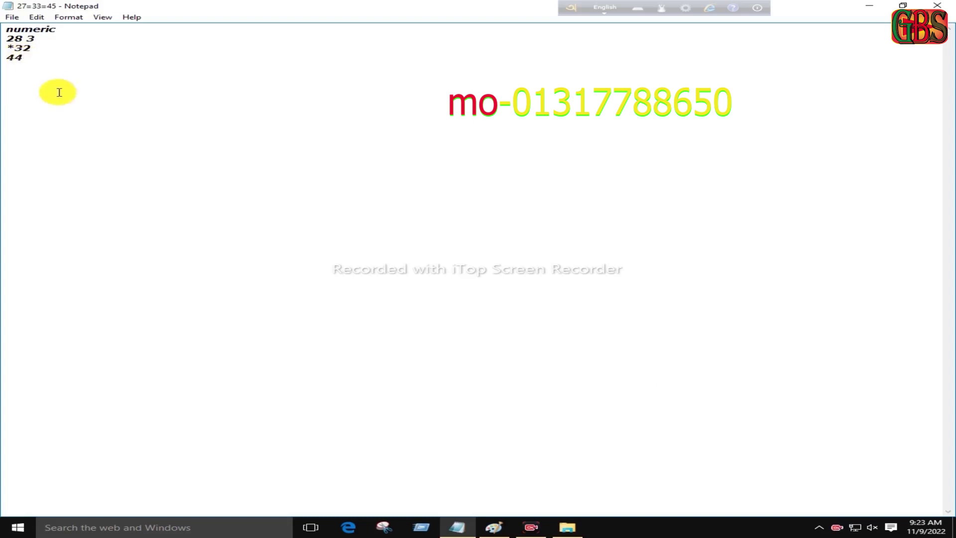
Save the size list as a new text file named 27=33=45 TXT in the GYMBOREE folder.
{"action": "left_click", "coordinate": [12, 16]}
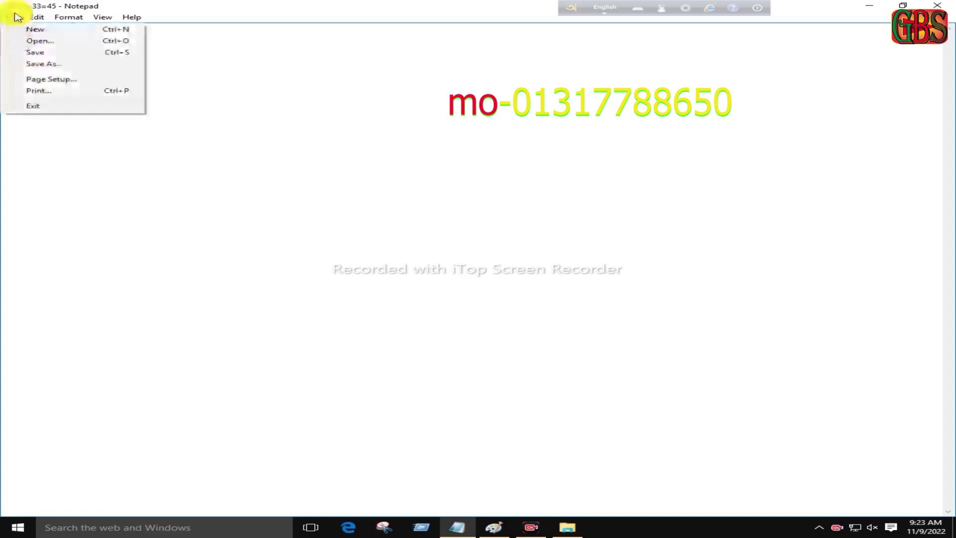
{"action": "left_click", "coordinate": [50, 65]}
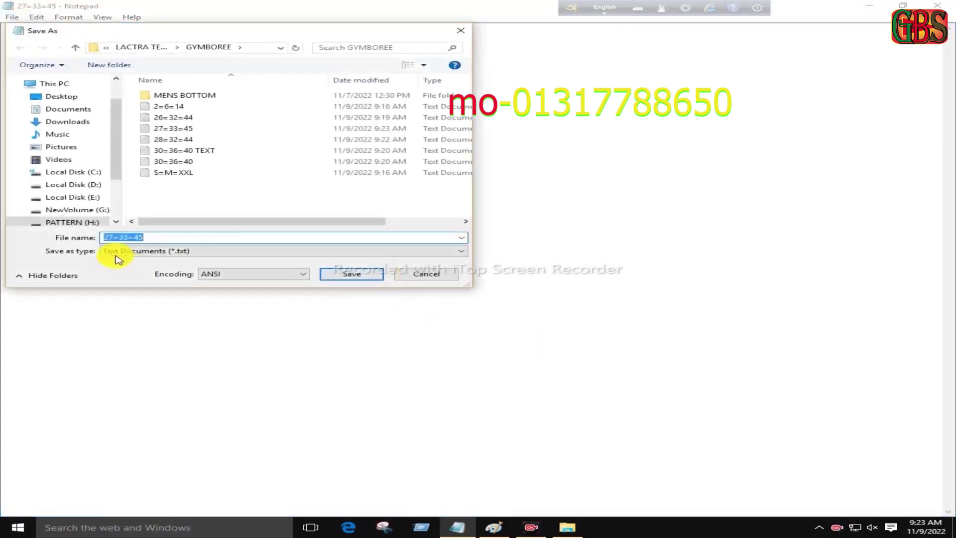
{"action": "left_click", "coordinate": [146, 238]}
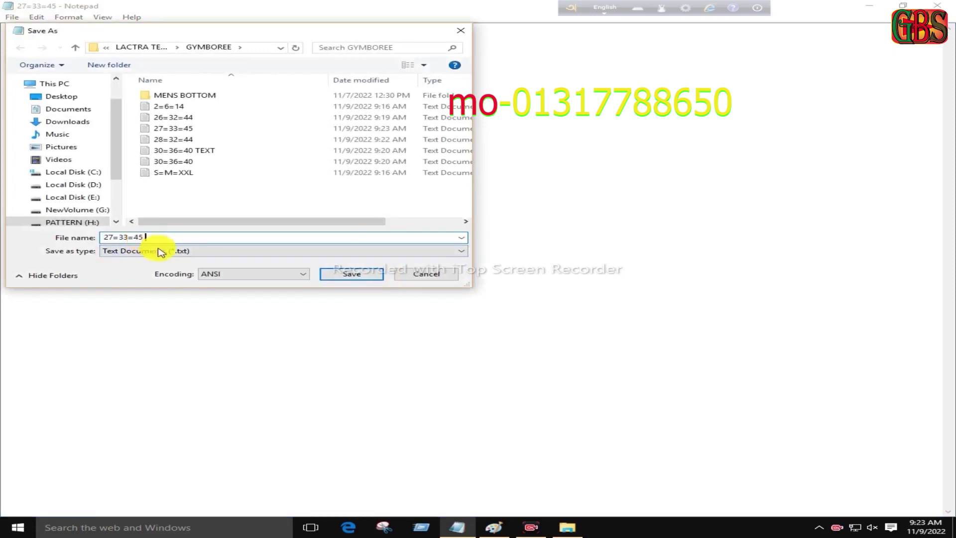
{"action": "type", "text": "T"}
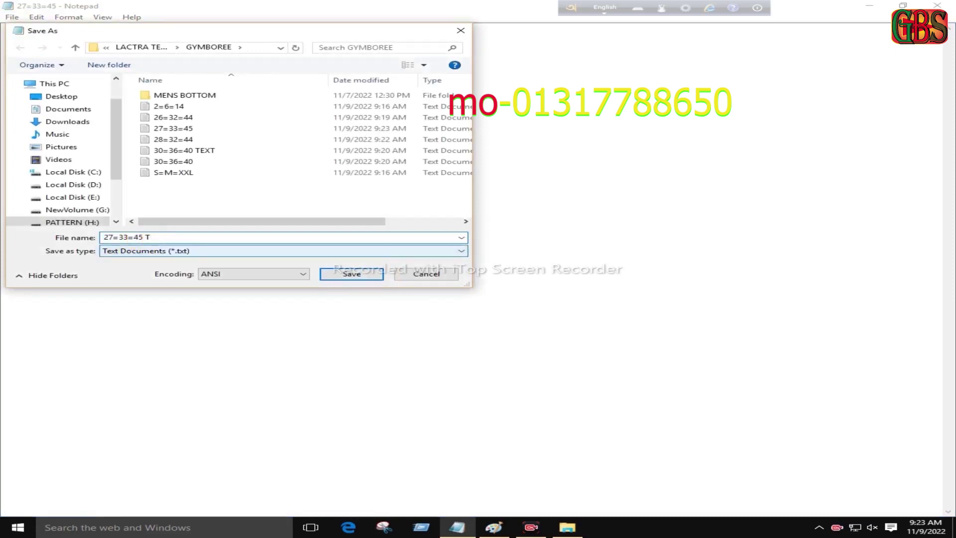
{"action": "type", "text": "XT"}
{"action": "left_click", "coordinate": [347, 274]}
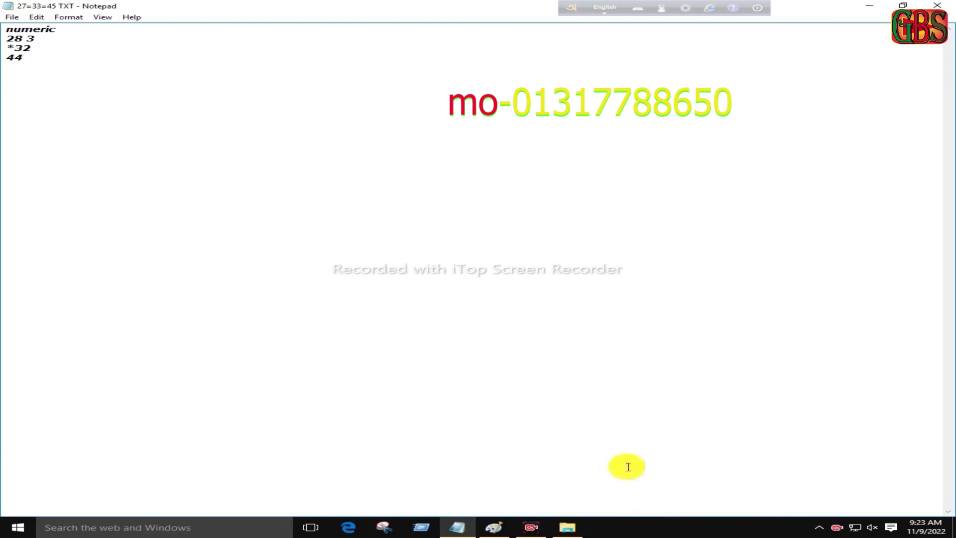
Switch to ModarisV7R1 from the desktop and display the Evolution system and Nest modification commands.
{"action": "key", "text": "super+d"}
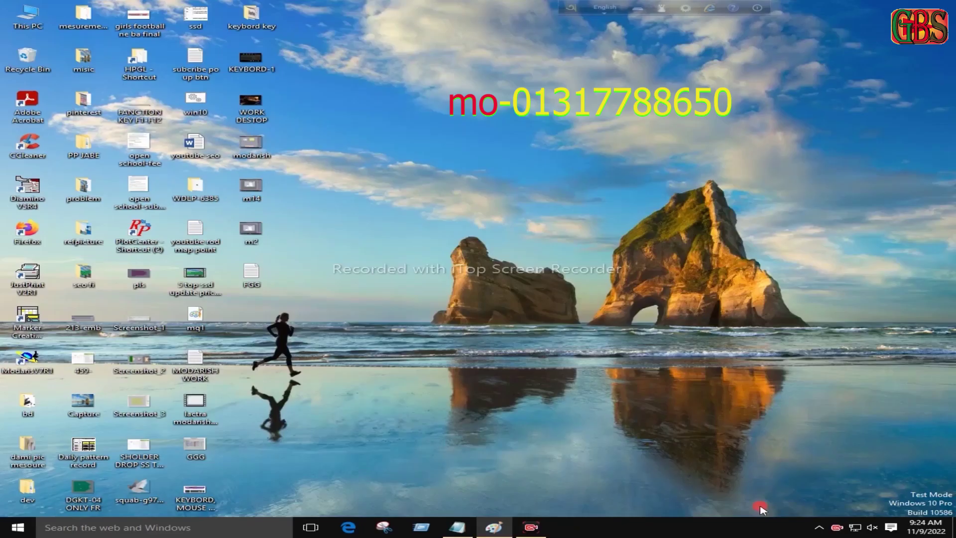
{"action": "double_click", "coordinate": [32, 363]}
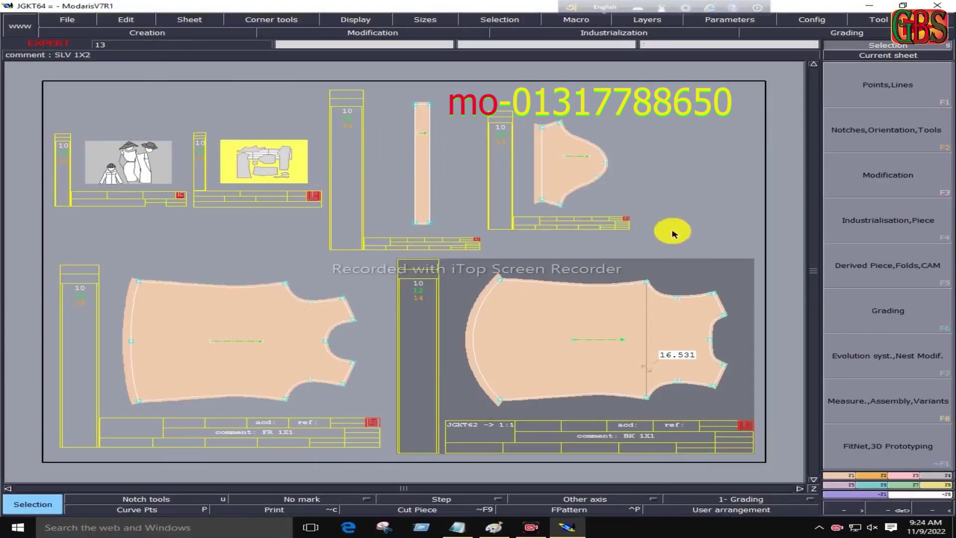
{"action": "left_click", "coordinate": [912, 487]}
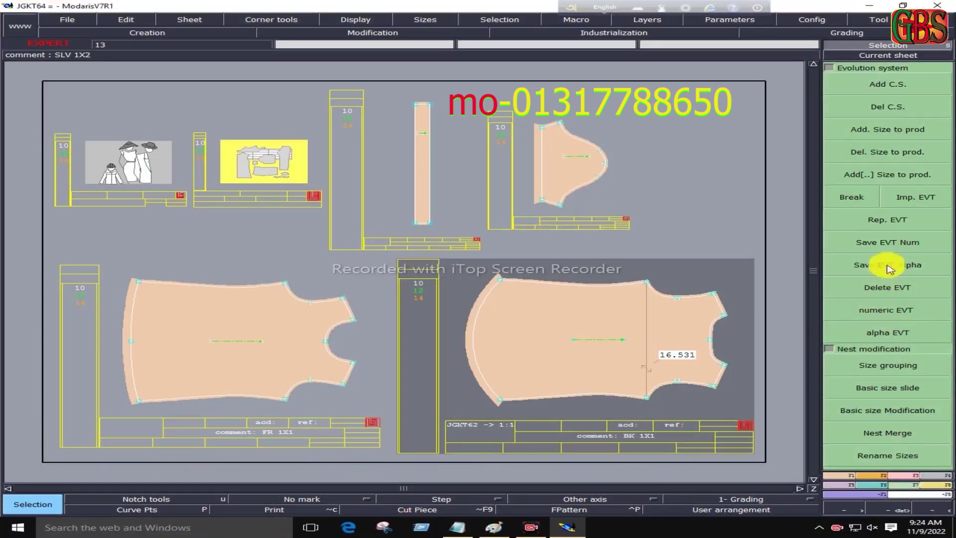
Import the 2=6=14 size file from the GYMBOREE folder onto the FR 1X1 piece with Imp. EVT.
{"action": "left_click", "coordinate": [915, 198]}
{"action": "left_click", "coordinate": [150, 337]}
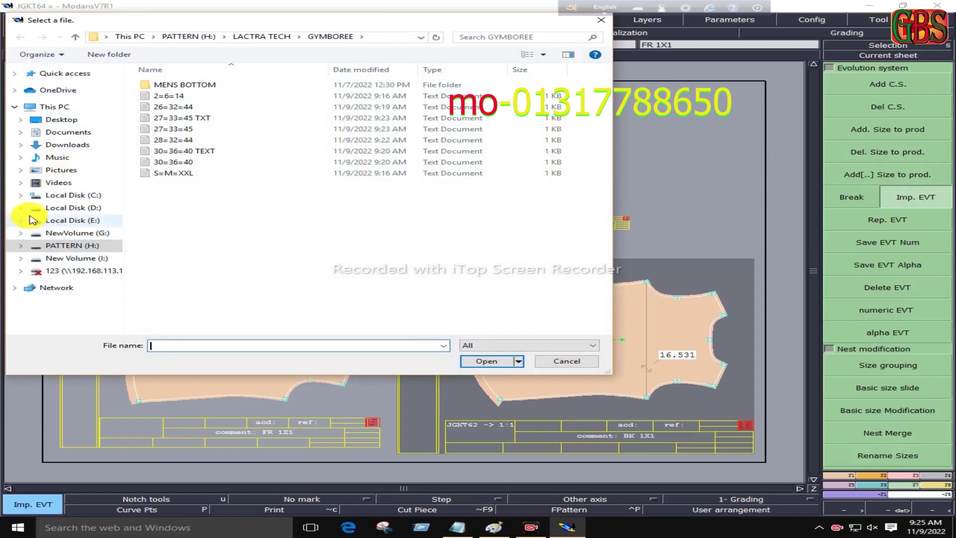
{"action": "left_click", "coordinate": [160, 96]}
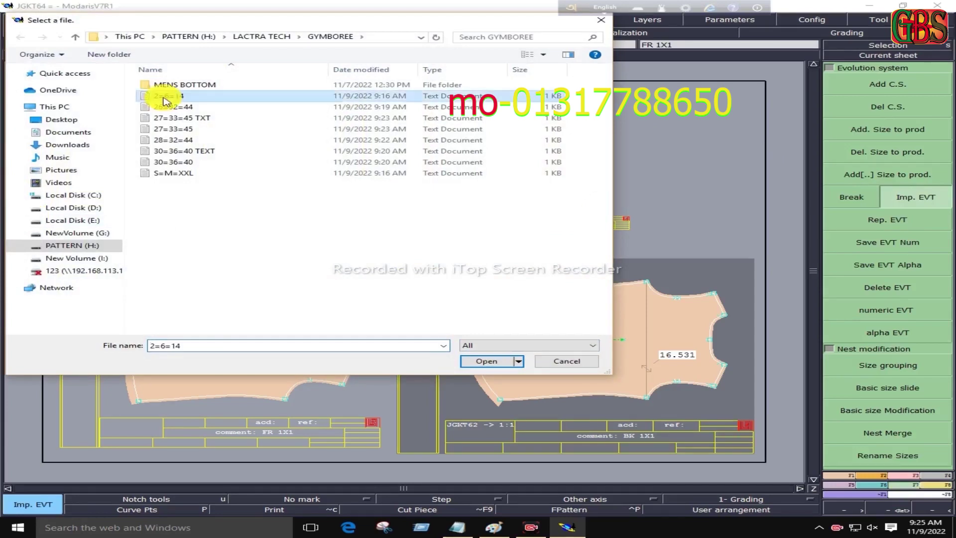
{"action": "left_click", "coordinate": [493, 367]}
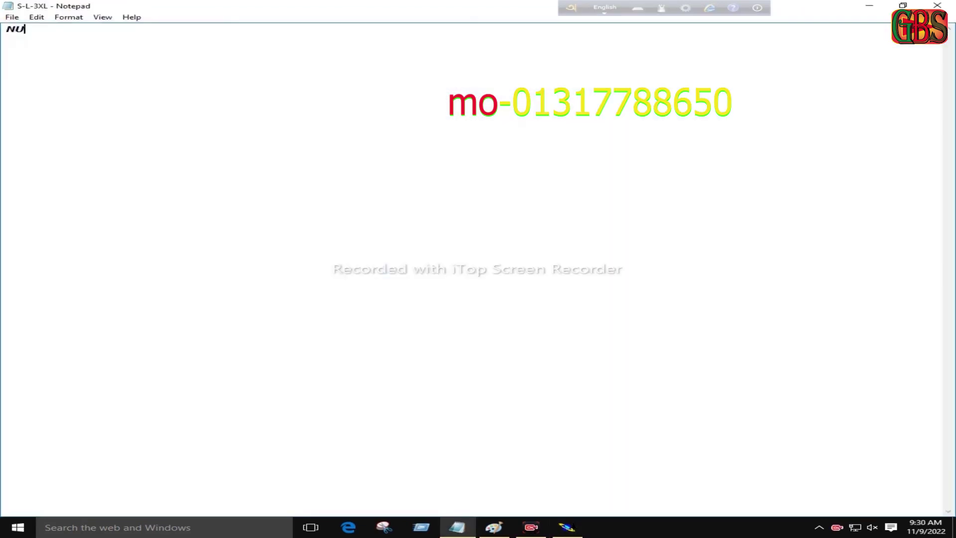
Extend the first line of the S-L-3XL text file to read "NUMB".
{"action": "type", "text": "MB"}
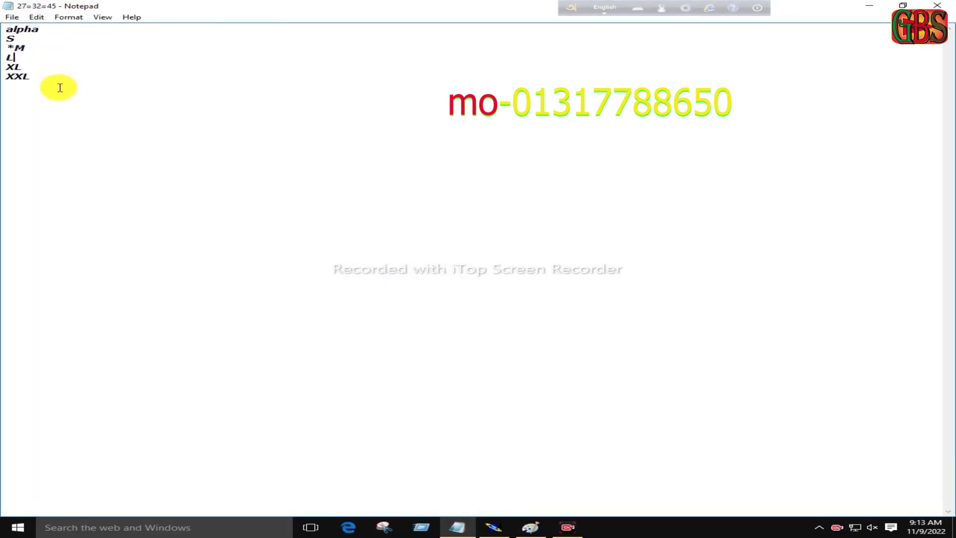
{"action": "left_click_drag", "start_coordinate": [59, 88], "coordinate": [6, 29]}
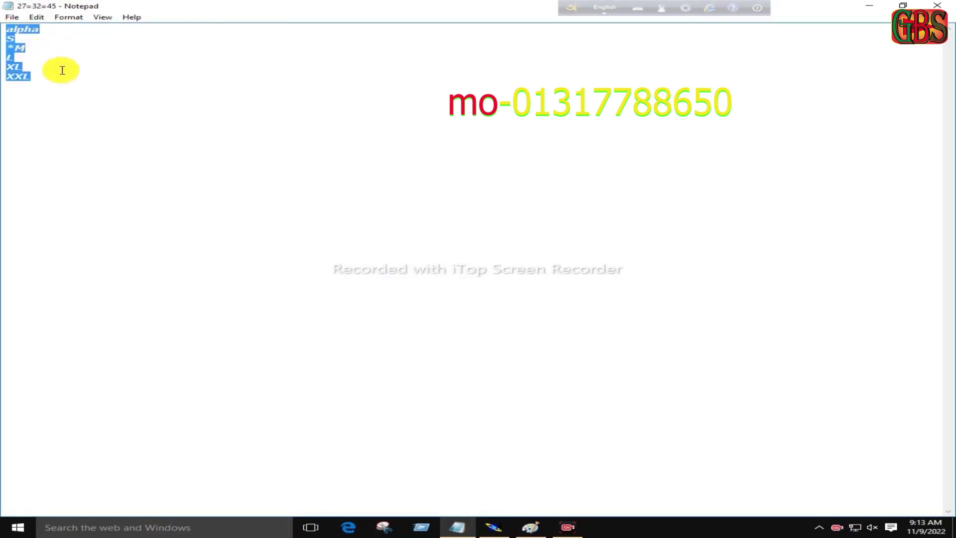
{"action": "left_click", "coordinate": [65, 80]}
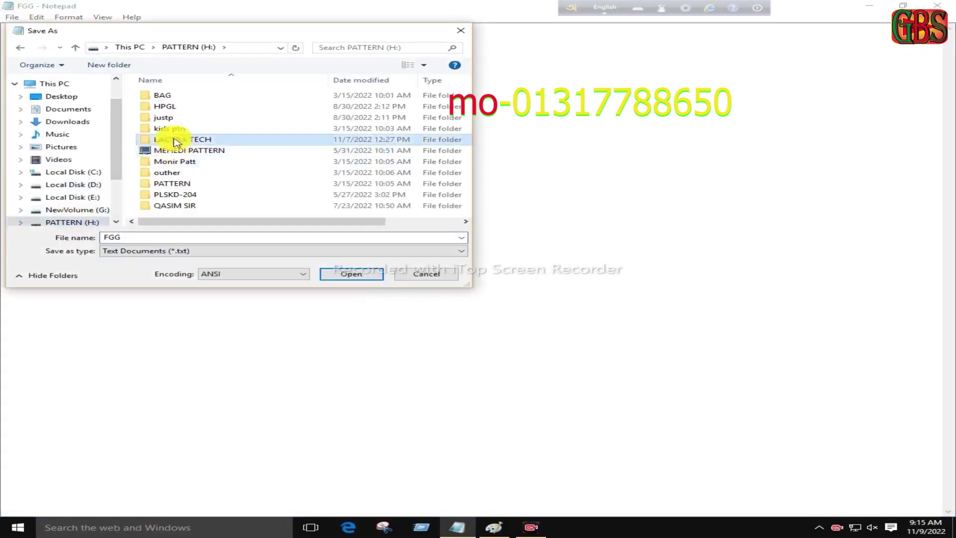
Choose the GYMBOREE folder inside LACTRA TECH as the save location and replace the file name FGG, starting with "S".
{"action": "double_click", "coordinate": [179, 139]}
{"action": "double_click", "coordinate": [183, 118]}
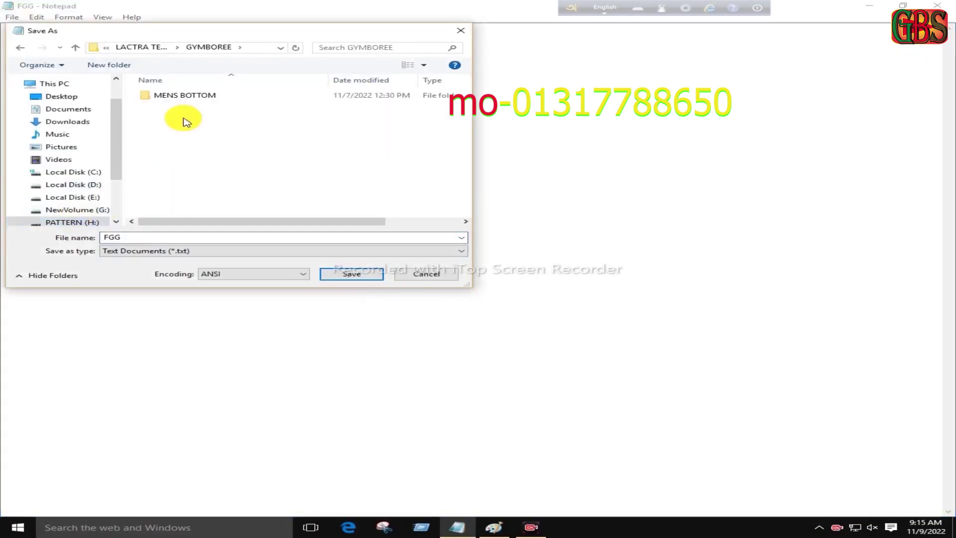
{"action": "left_click", "coordinate": [179, 98]}
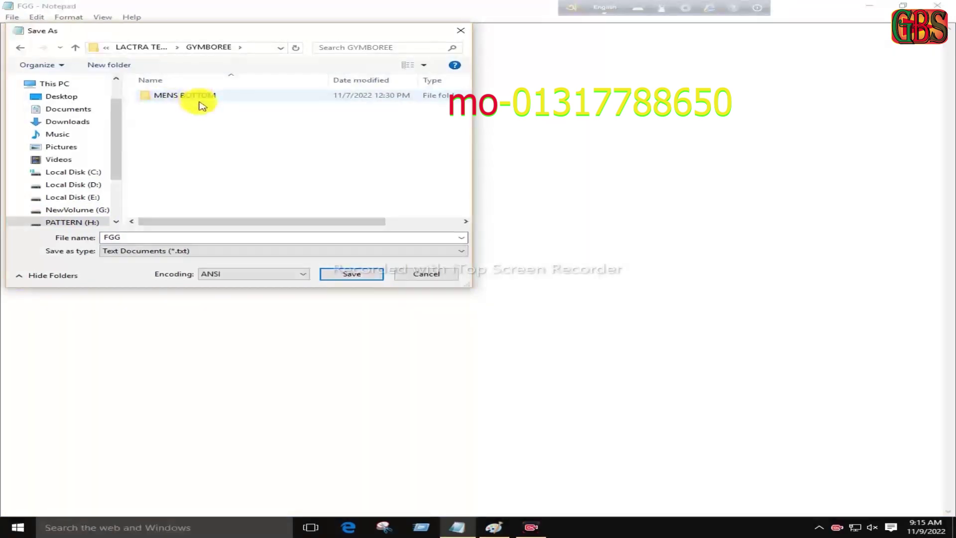
{"action": "double_click", "coordinate": [144, 237]}
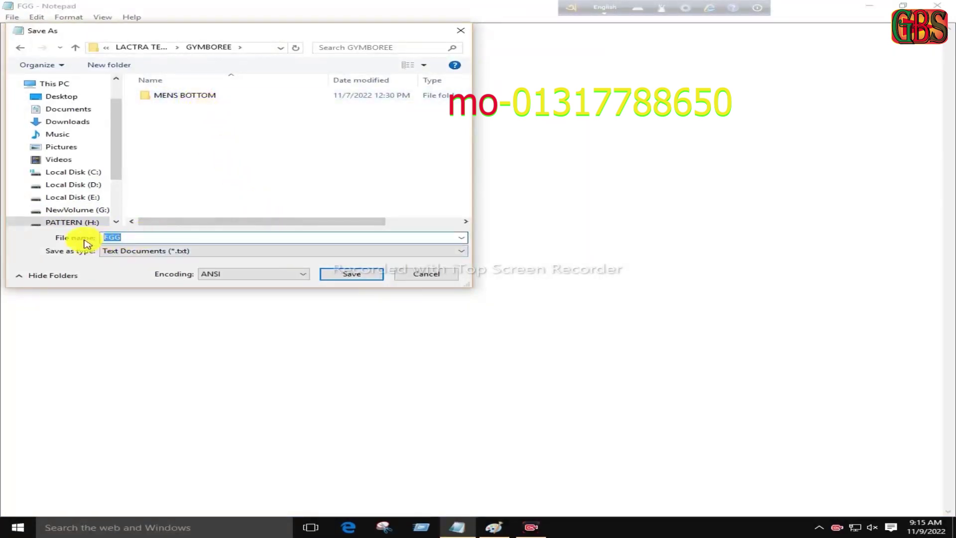
{"action": "type", "text": "S"}
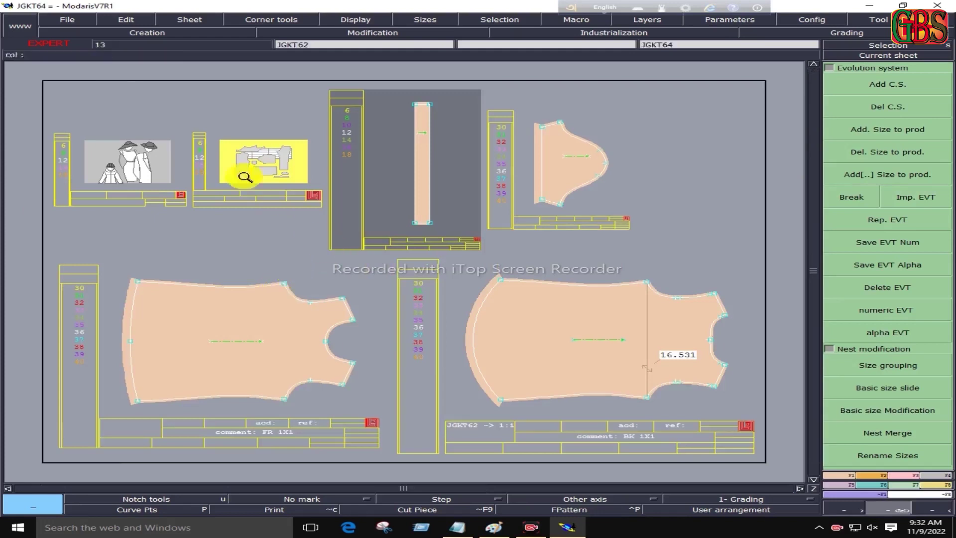
Examine the size ranges on the JGKT64 model sheet and the JGKT62 variant sheet up close.
{"action": "left_click_drag", "start_coordinate": [38, 90], "coordinate": [378, 223]}
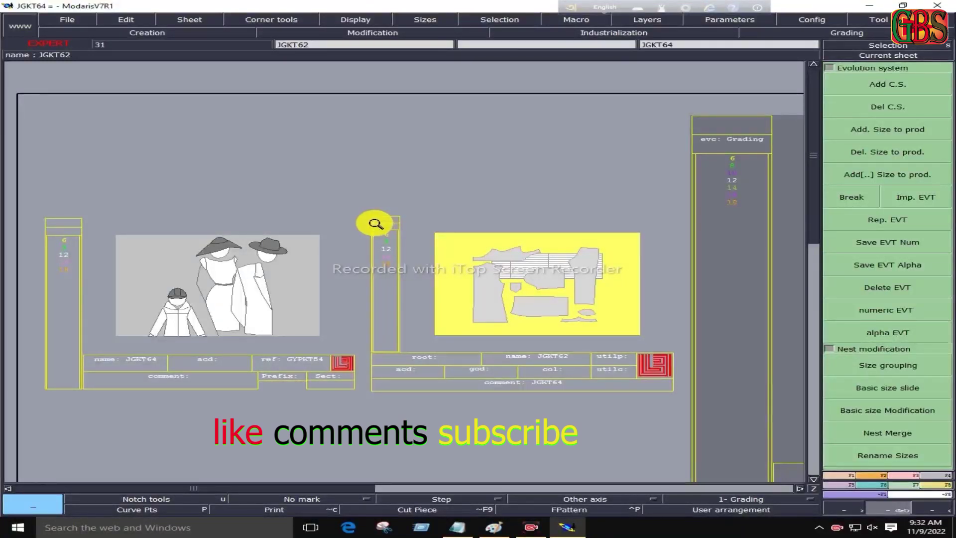
{"action": "left_click", "coordinate": [544, 294]}
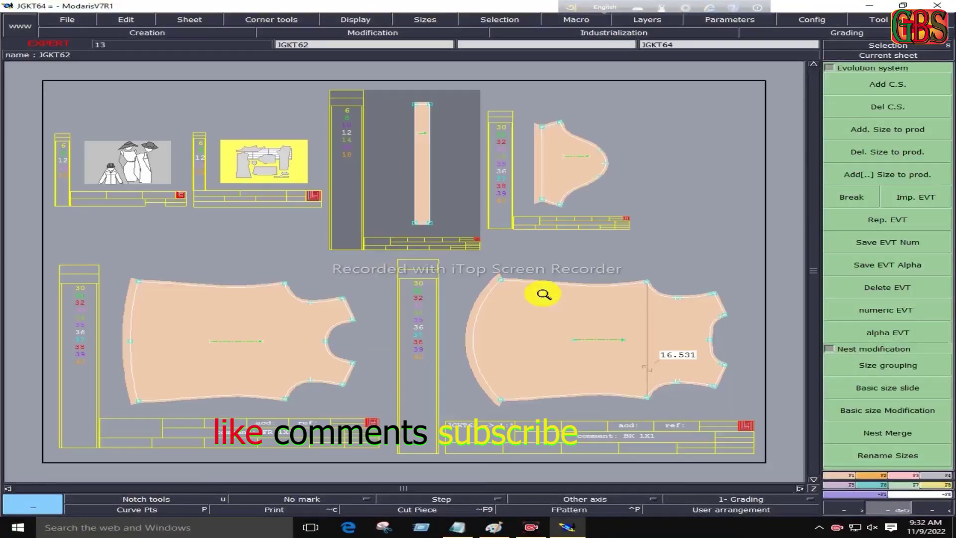